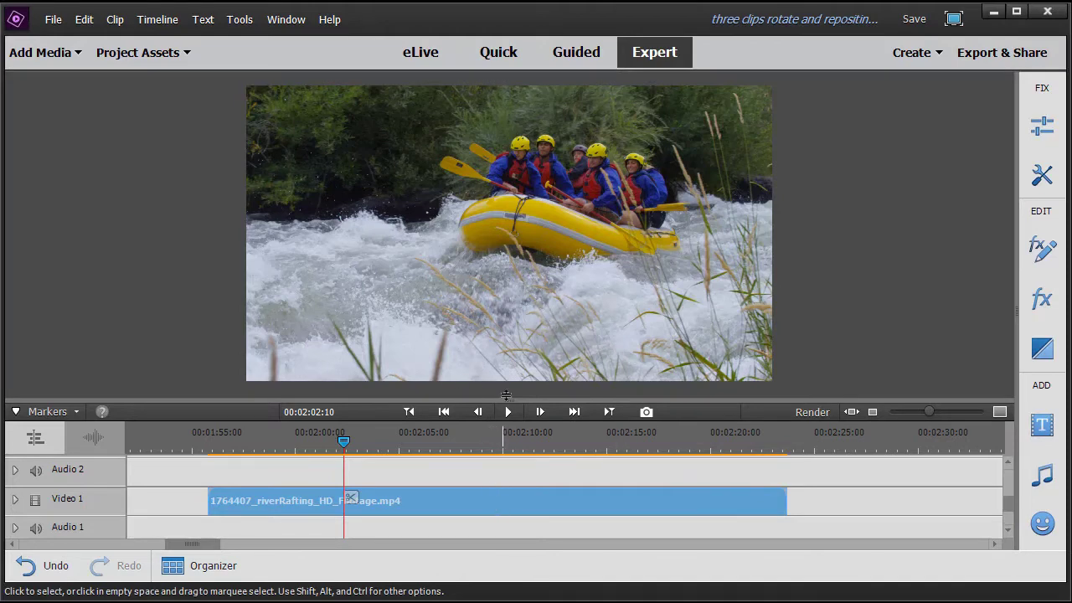
- Shrink the rafting clip by its handles, move it up and right, then rotate it clockwise
left_click(477, 282)
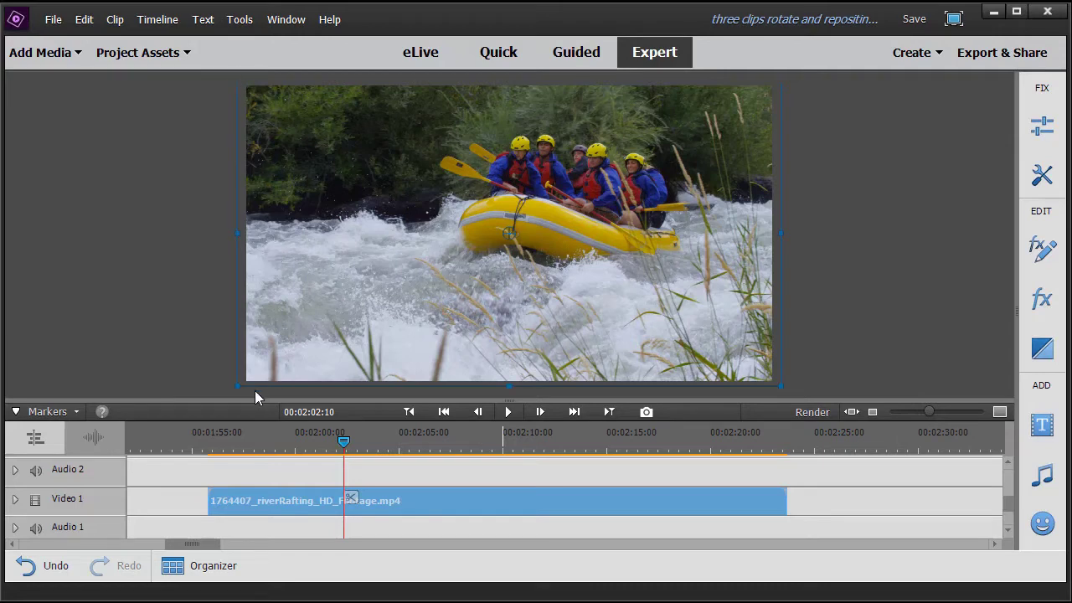
left_click_drag(238, 386, 277, 364)
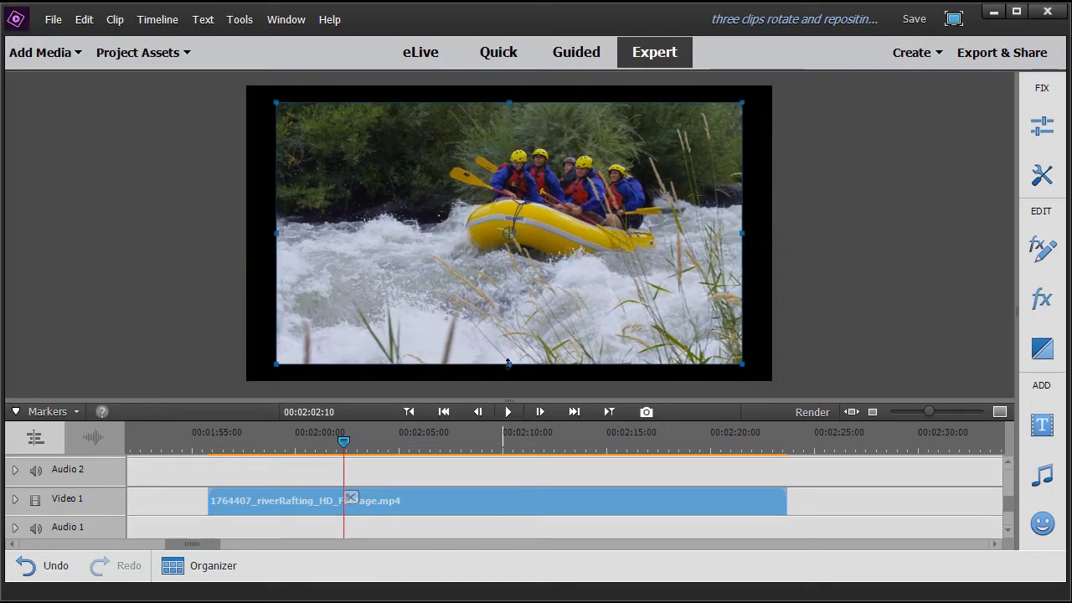
left_click_drag(507, 363, 561, 326)
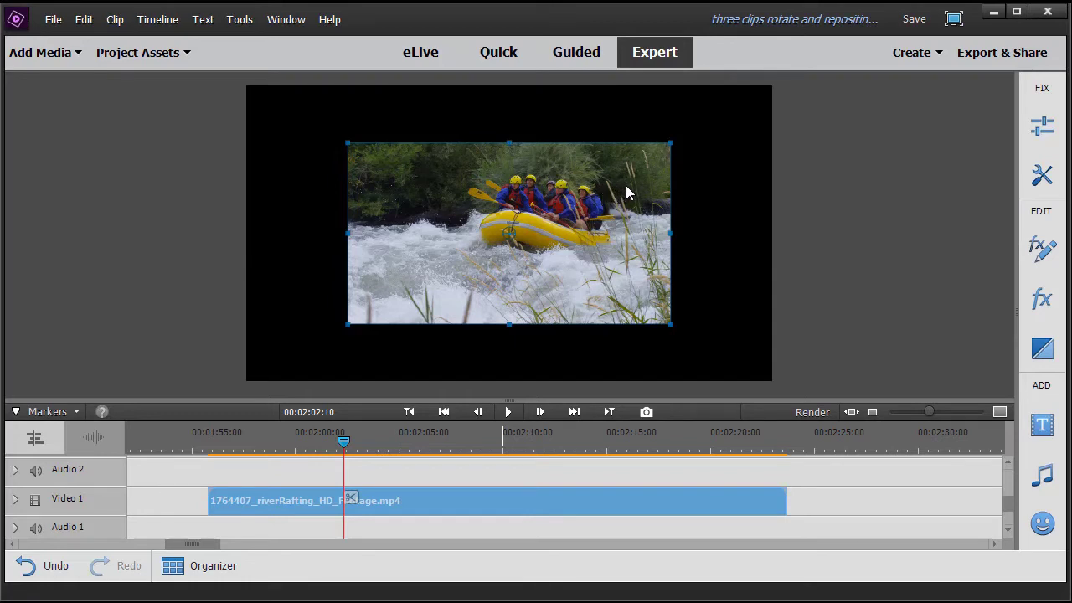
left_click_drag(626, 192, 680, 178)
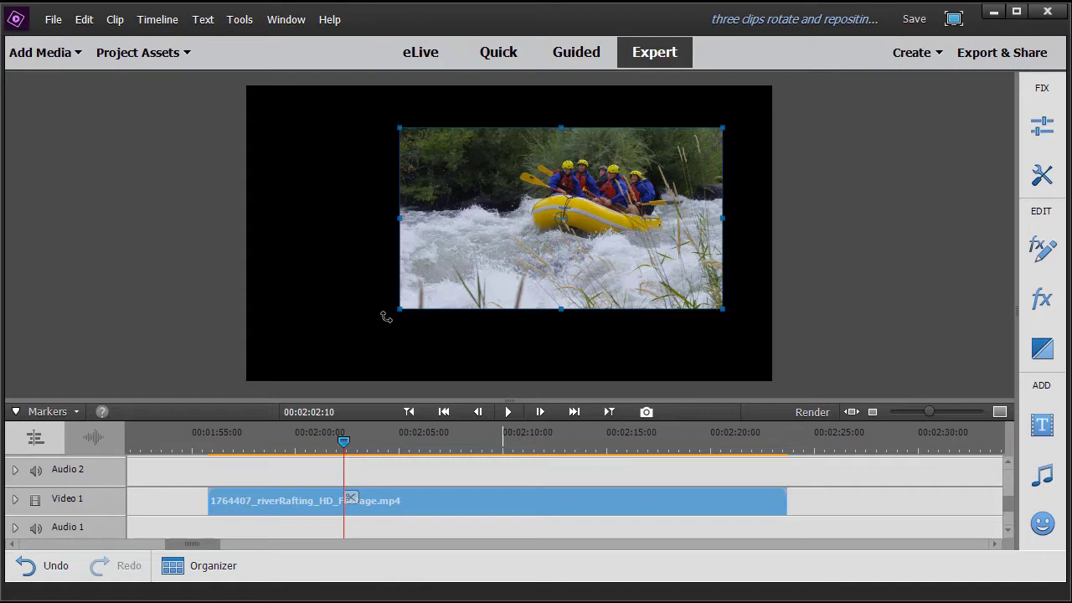
left_click_drag(386, 317, 603, 70)
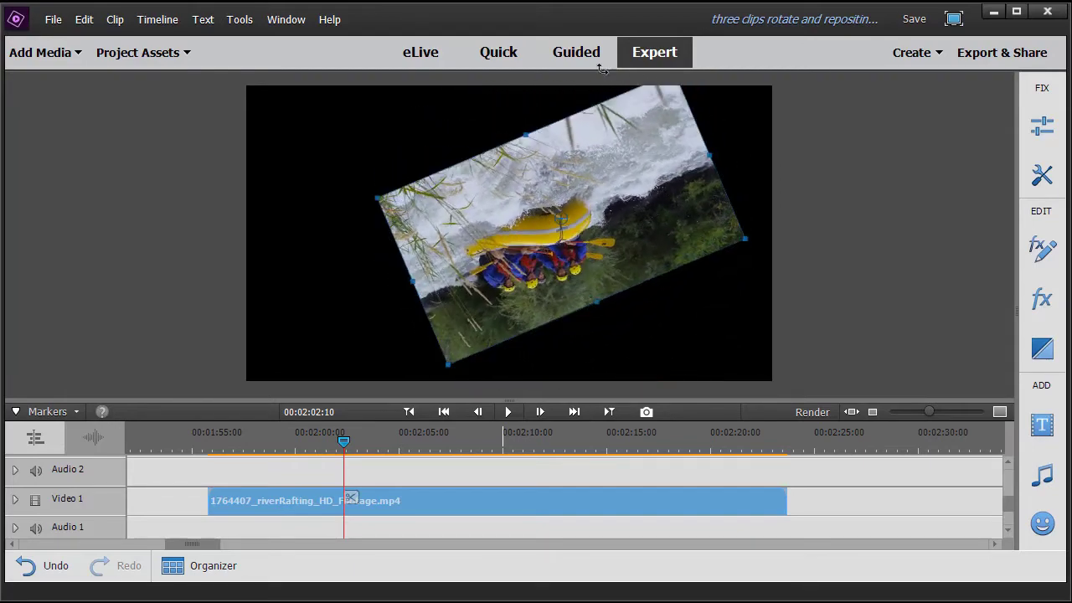
- Rotate the clip back to nearly upright with a slight tilt and save the project
left_click_drag(694, 77, 376, 307)
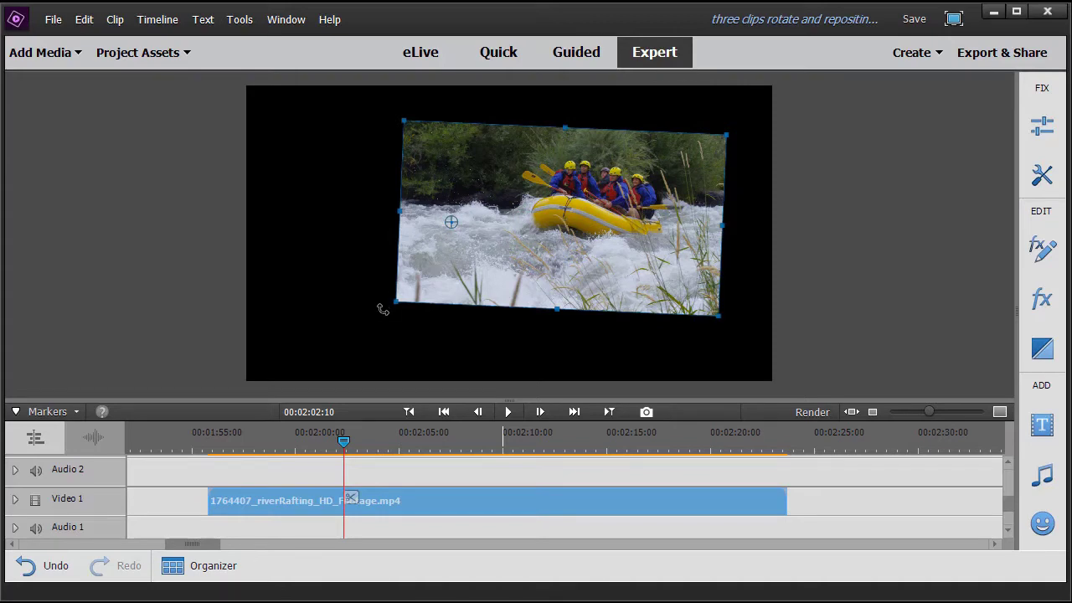
left_click_drag(383, 308, 385, 336)
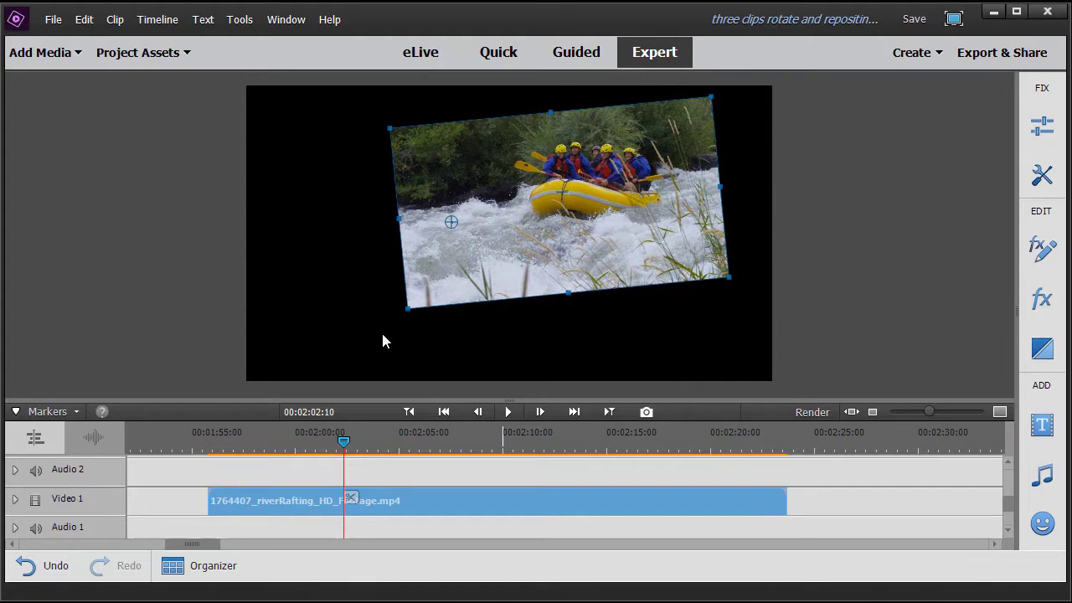
key("ctrl+s")
- Show the Applied Effects panel and reset the Motion effect to its defaults
left_click(1044, 249)
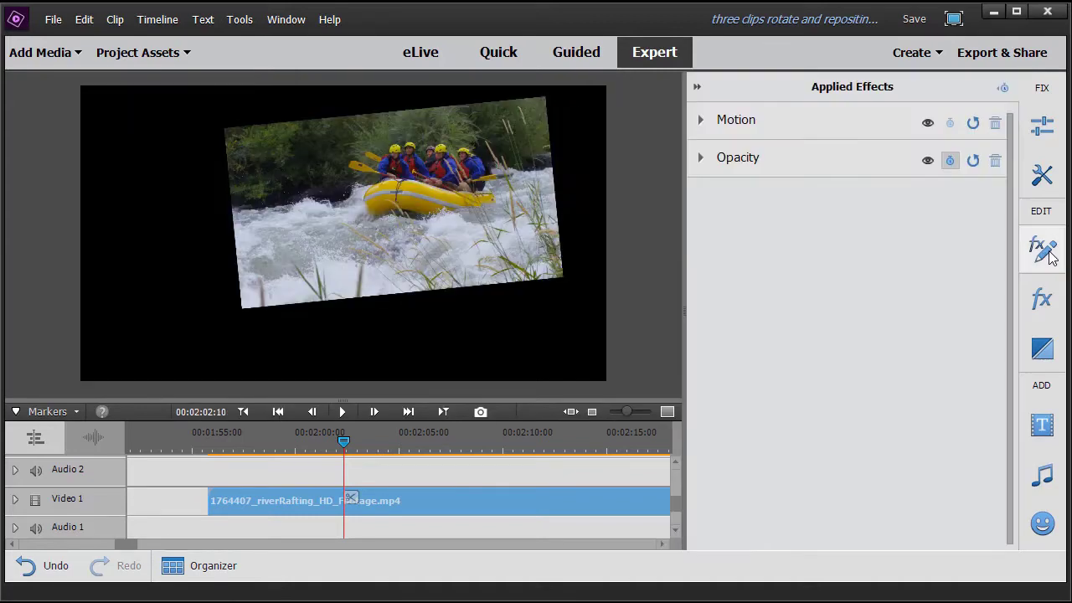
left_click(974, 124)
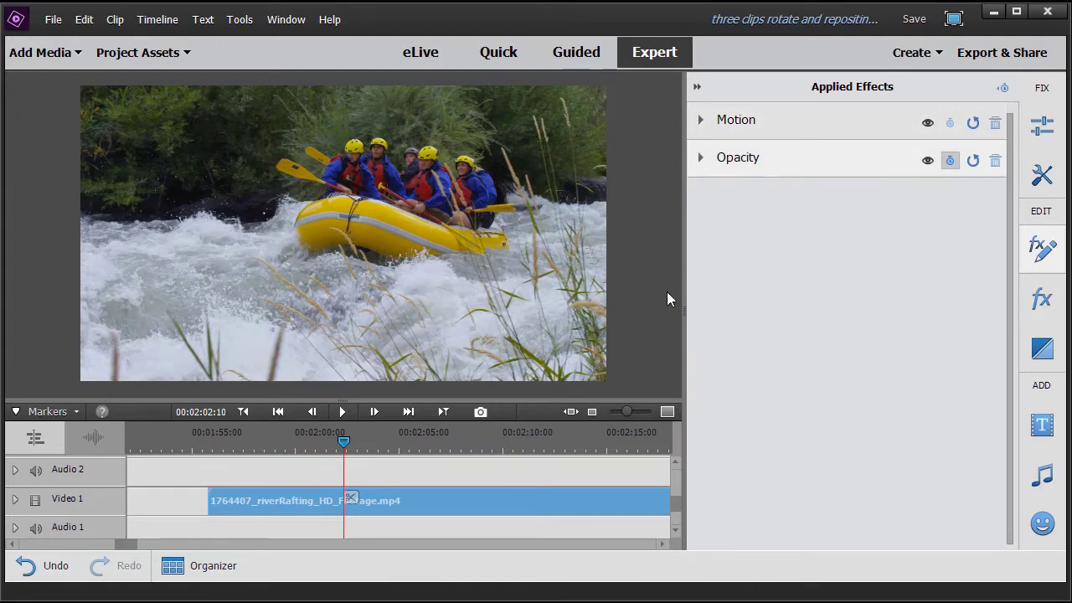
- Scale the clip to 58.6, rotate it -3.1°, and position it at 1112.9, 500.2
left_click(701, 120)
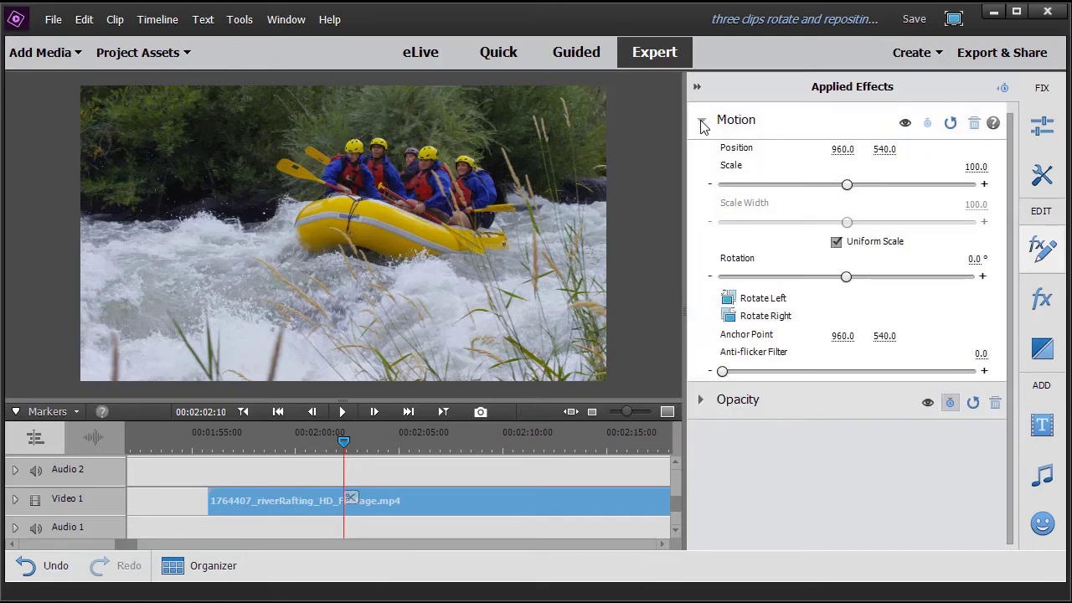
left_click(424, 282)
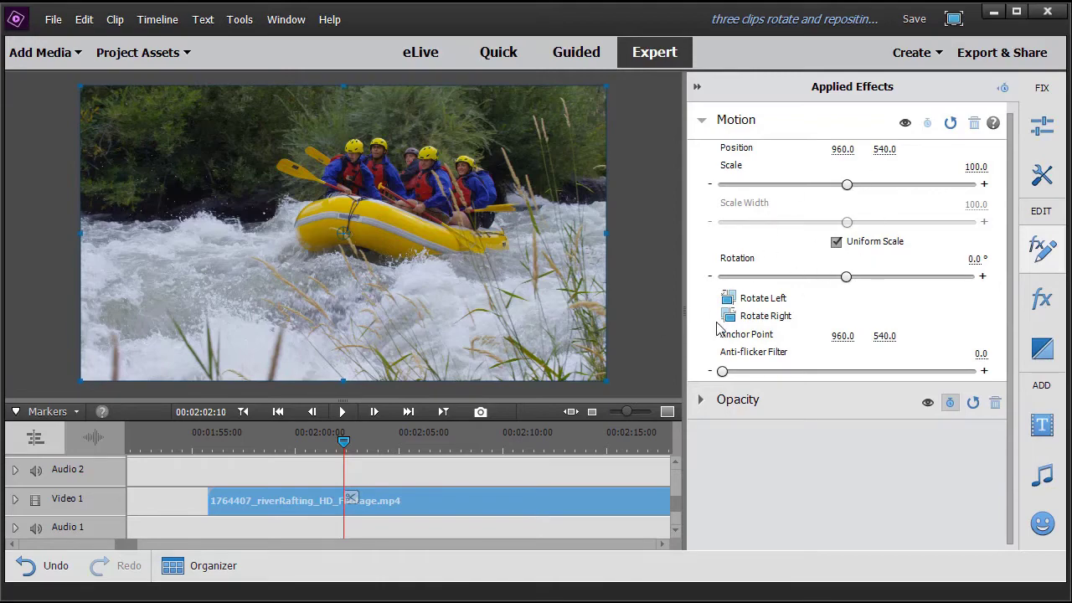
left_click_drag(608, 382, 513, 315)
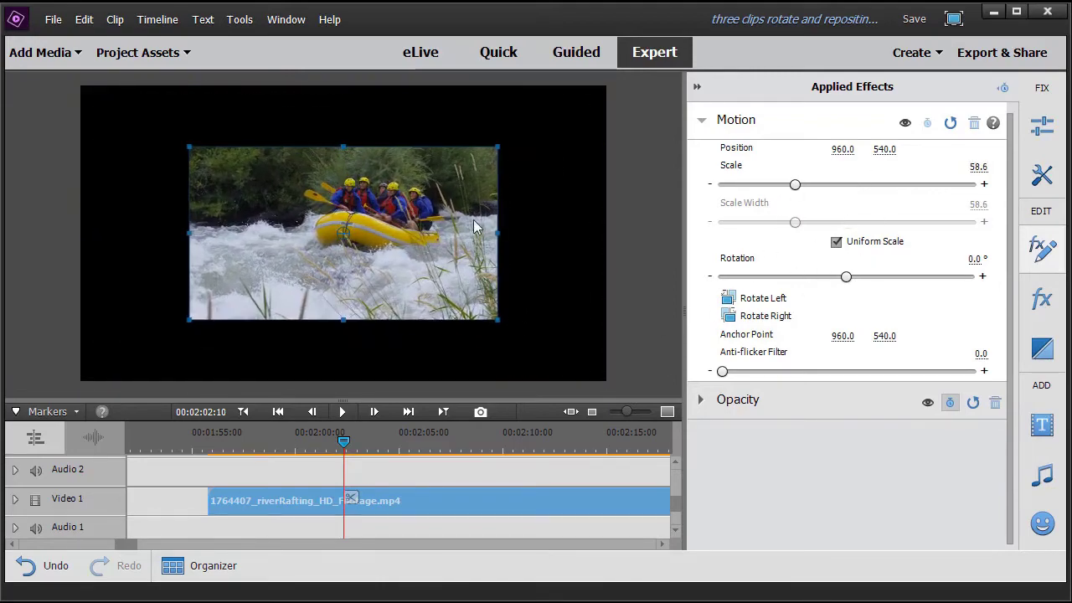
left_click_drag(438, 213, 509, 210)
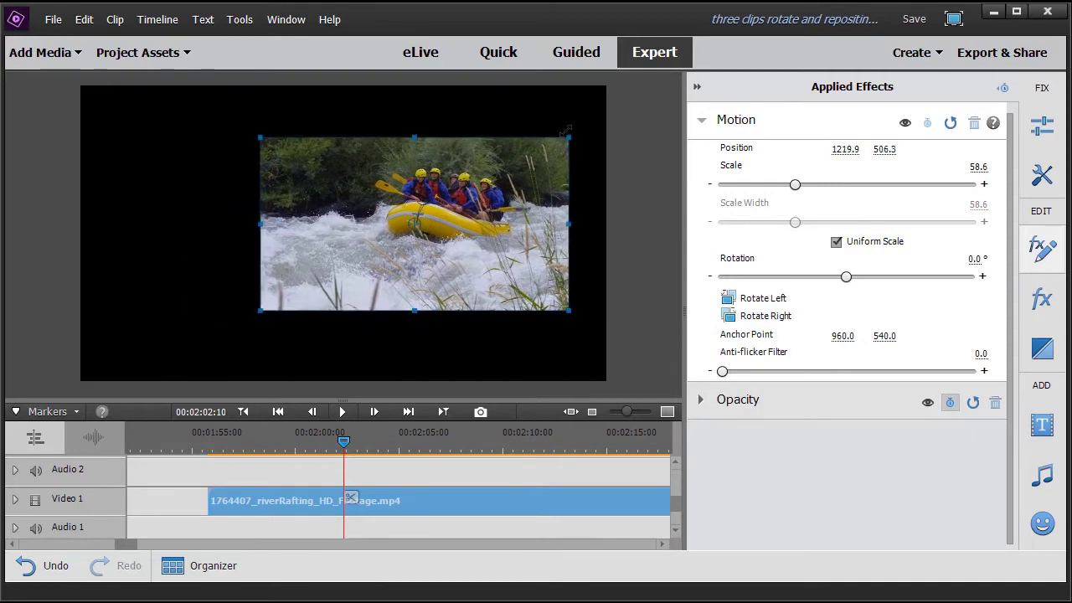
mouse_move(580, 127)
left_mouse_down()
mouse_move(577, 119)
mouse_move(586, 134)
mouse_move(580, 117)
left_mouse_up()
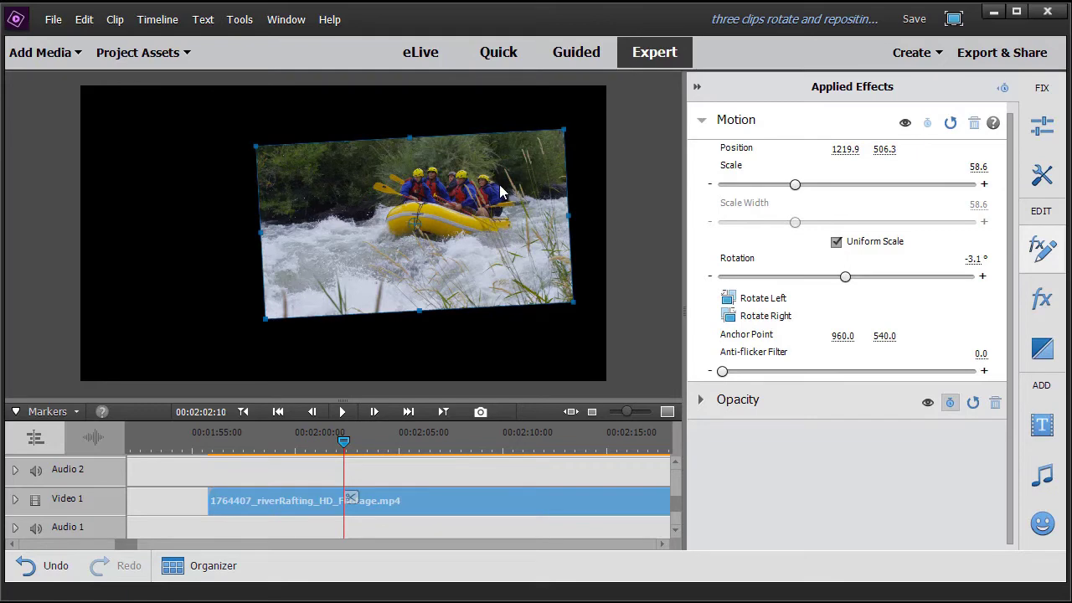
left_click_drag(516, 185, 487, 182)
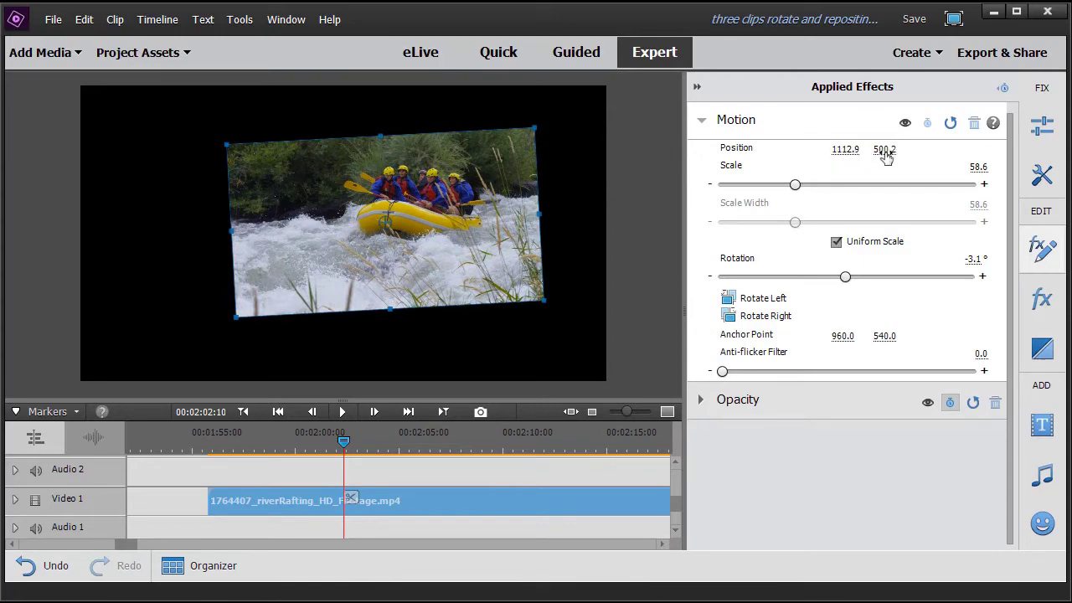
- Move the clip left to Position 800, 558.2 and rescale it to 61.6
left_click_drag(500, 179, 454, 196)
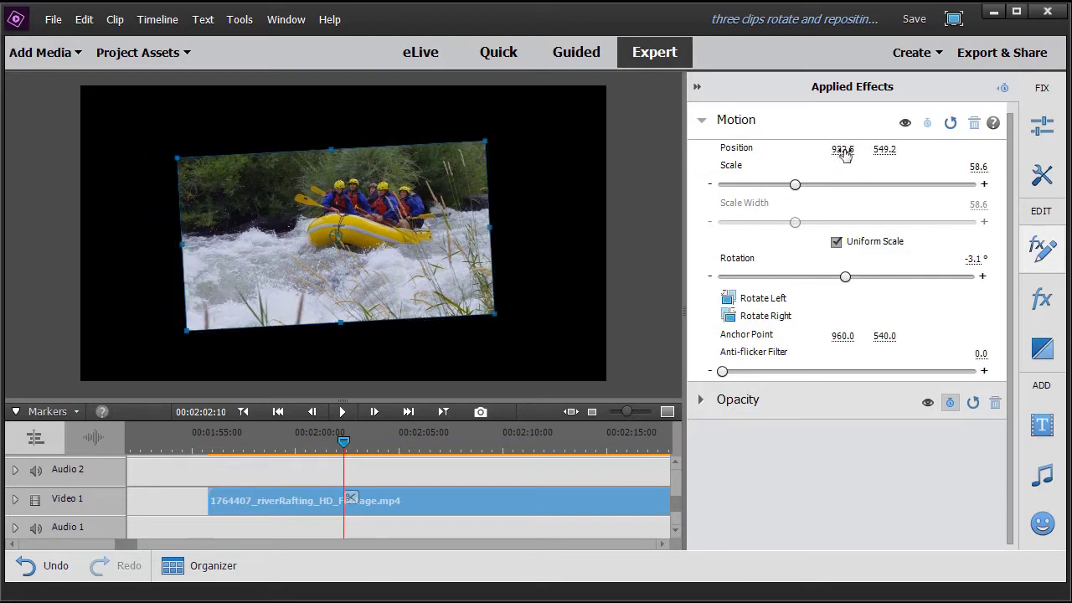
mouse_move(845, 153)
left_mouse_down()
mouse_move(858, 152)
mouse_move(846, 153)
left_mouse_up()
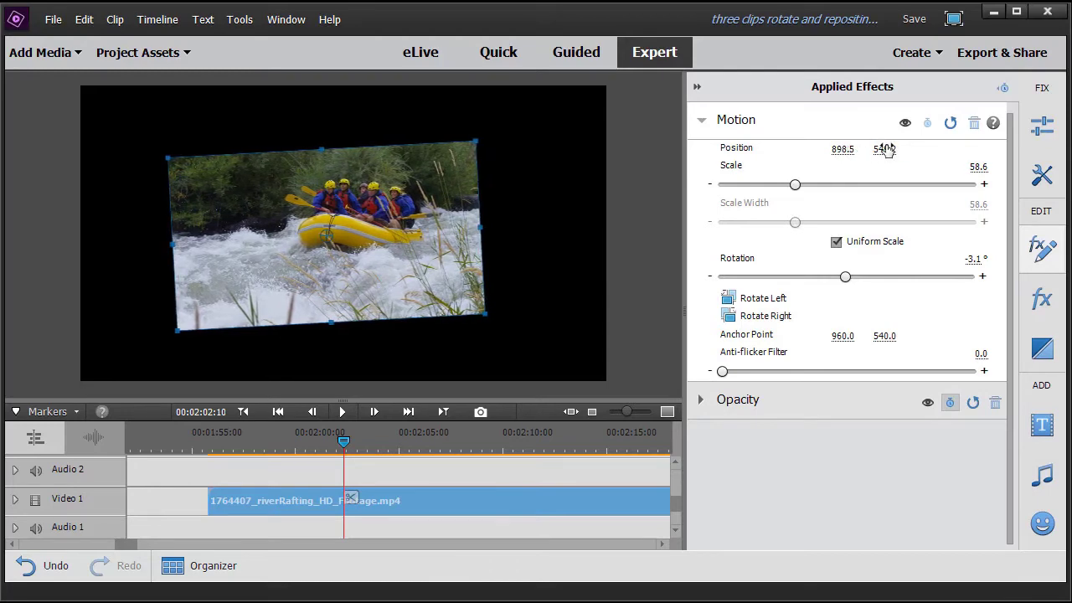
left_click_drag(885, 149, 838, 152)
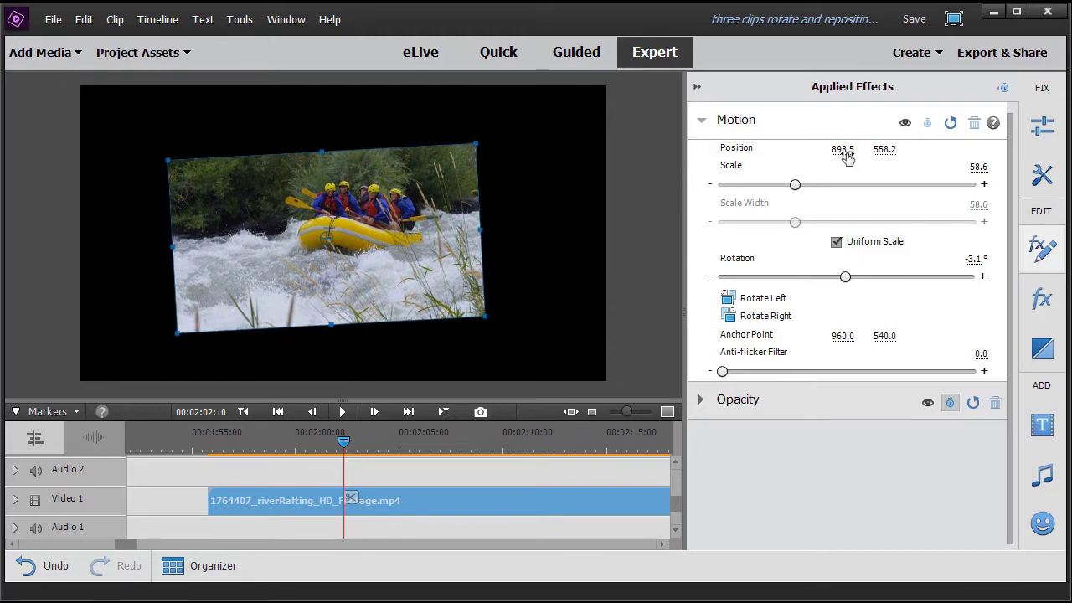
mouse_move(844, 154)
left_mouse_down()
mouse_move(789, 153)
mouse_move(880, 149)
mouse_move(848, 155)
left_mouse_up()
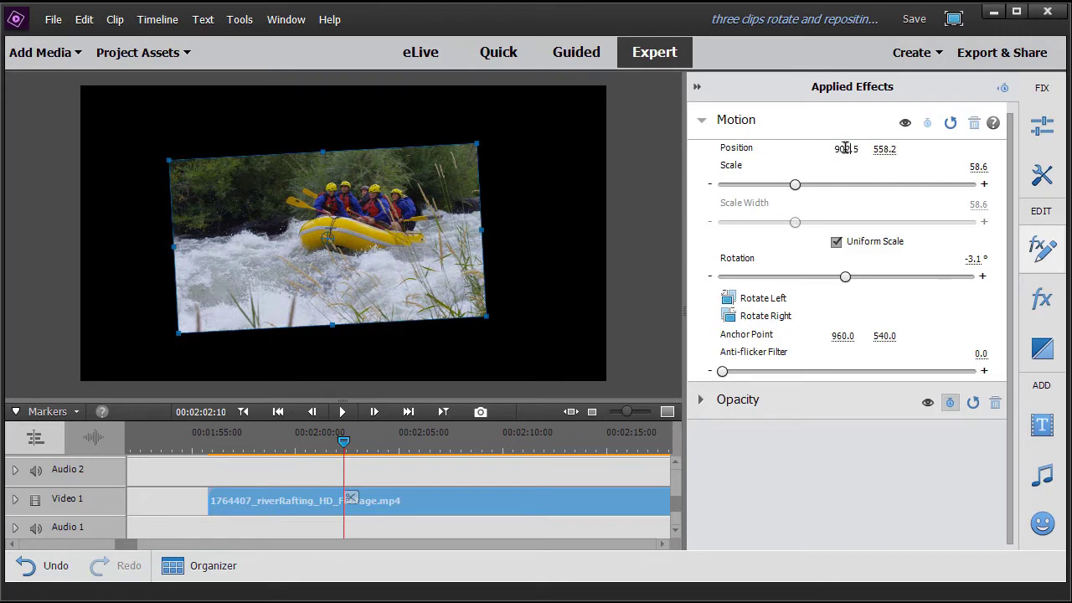
left_click_drag(859, 147, 848, 149)
double_click(855, 149)
type("800")
key("Return")
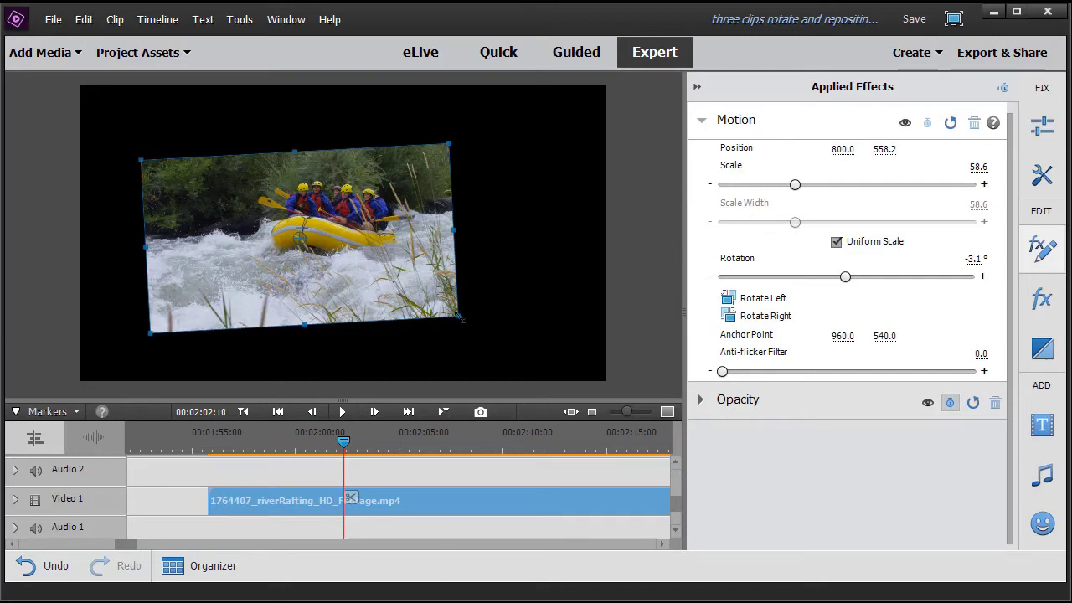
mouse_move(460, 317)
left_mouse_down()
mouse_move(410, 296)
mouse_move(466, 320)
left_mouse_up()
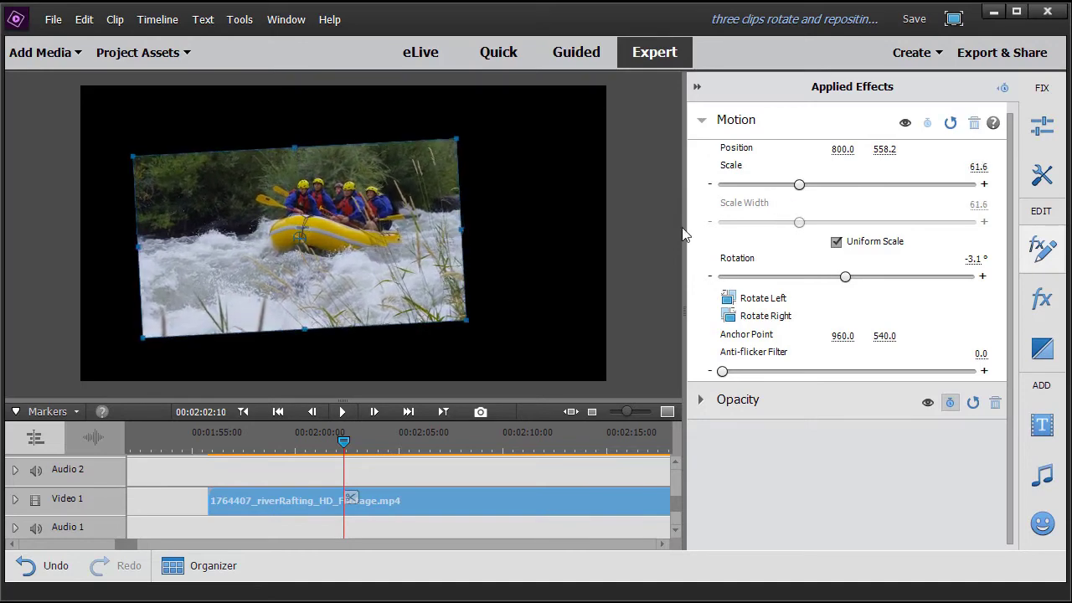
- Set the clip's Scale to 50, then turn off Uniform Scale
left_click(979, 167)
type("50")
key("Return")
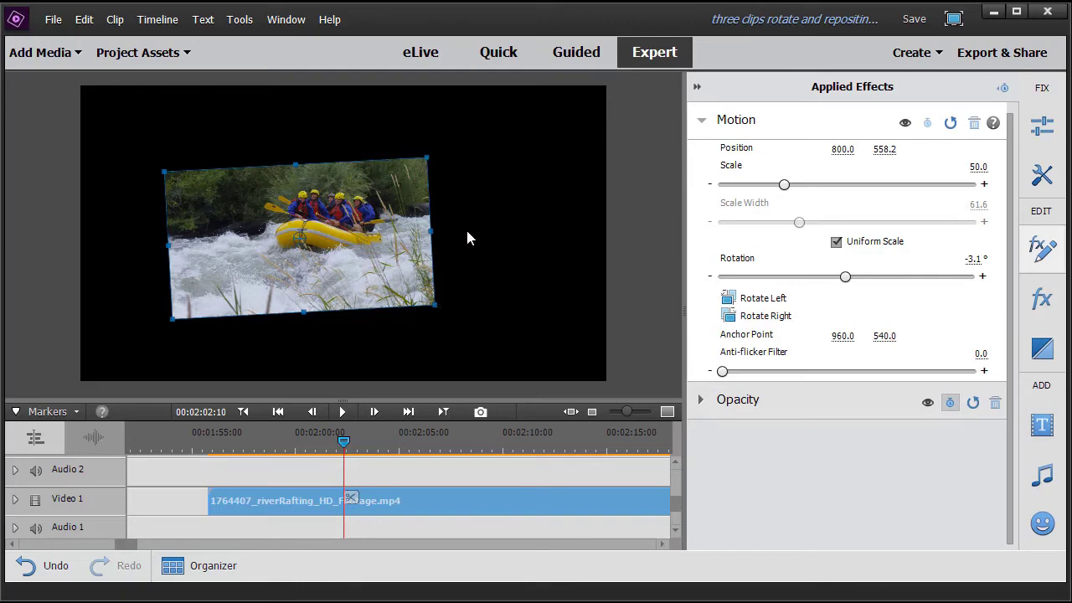
left_click(837, 243)
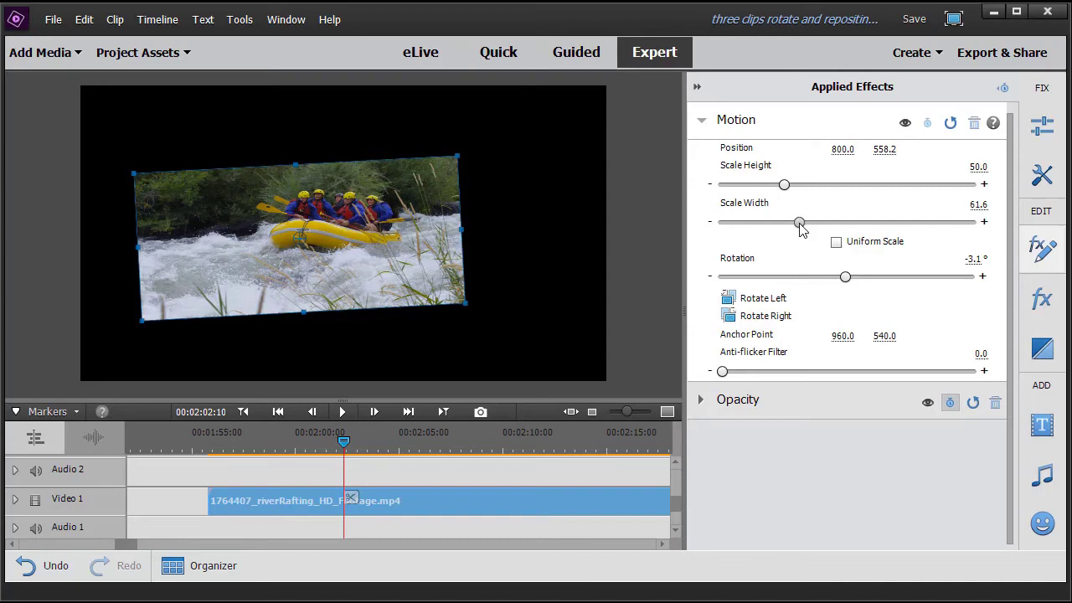
- Narrow the clip's width, then re-enable Uniform Scale at 66.4
left_click_drag(800, 230, 805, 199)
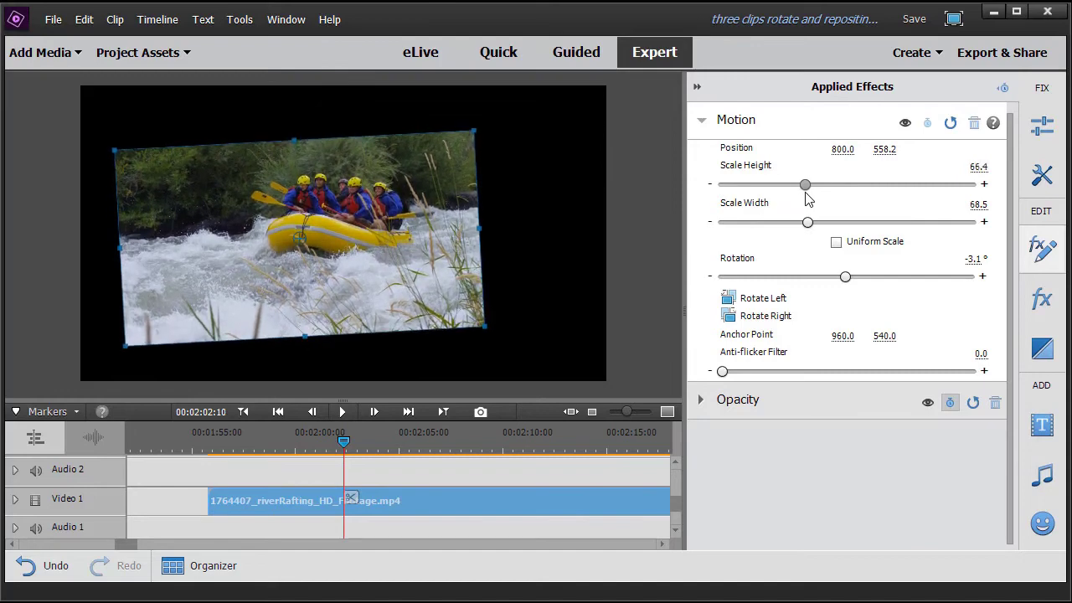
left_click(836, 243)
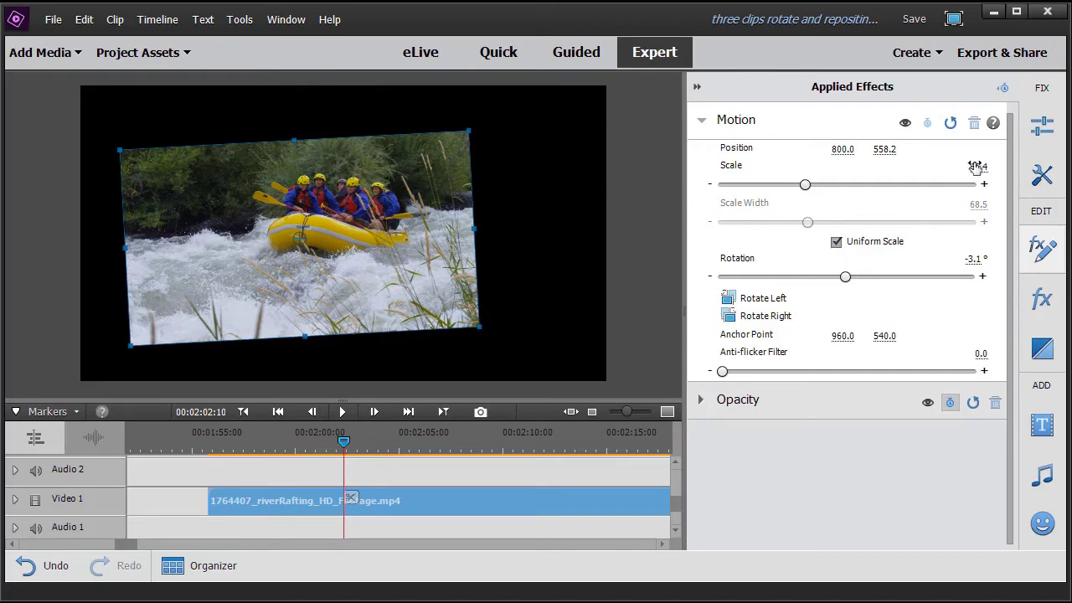
- Reset Motion, then scale the clip to 59.1 and rotate it to 14.6°
left_click(951, 124)
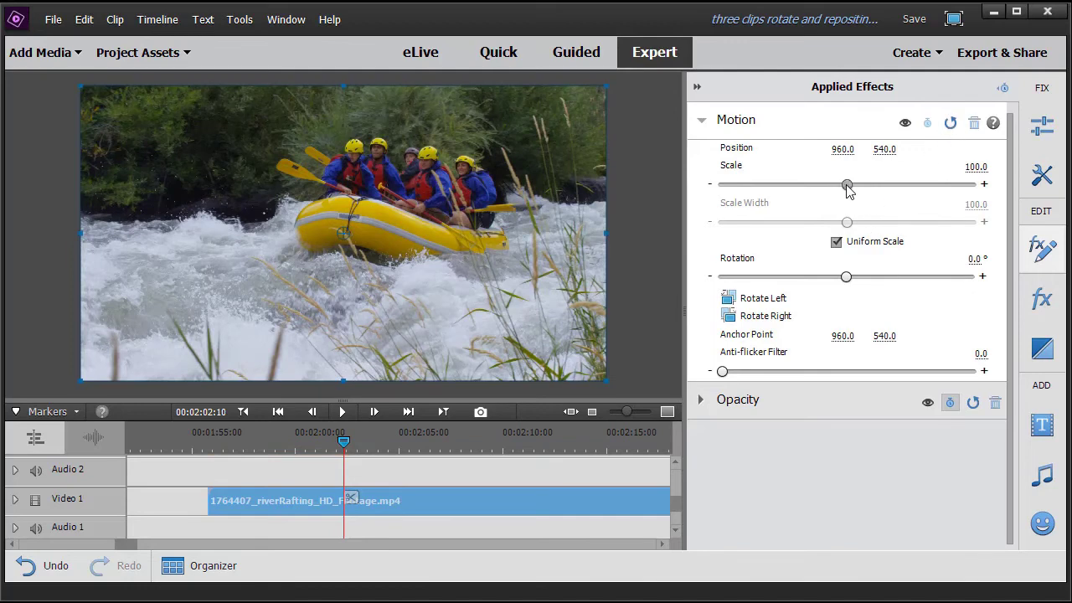
left_click_drag(847, 186, 797, 196)
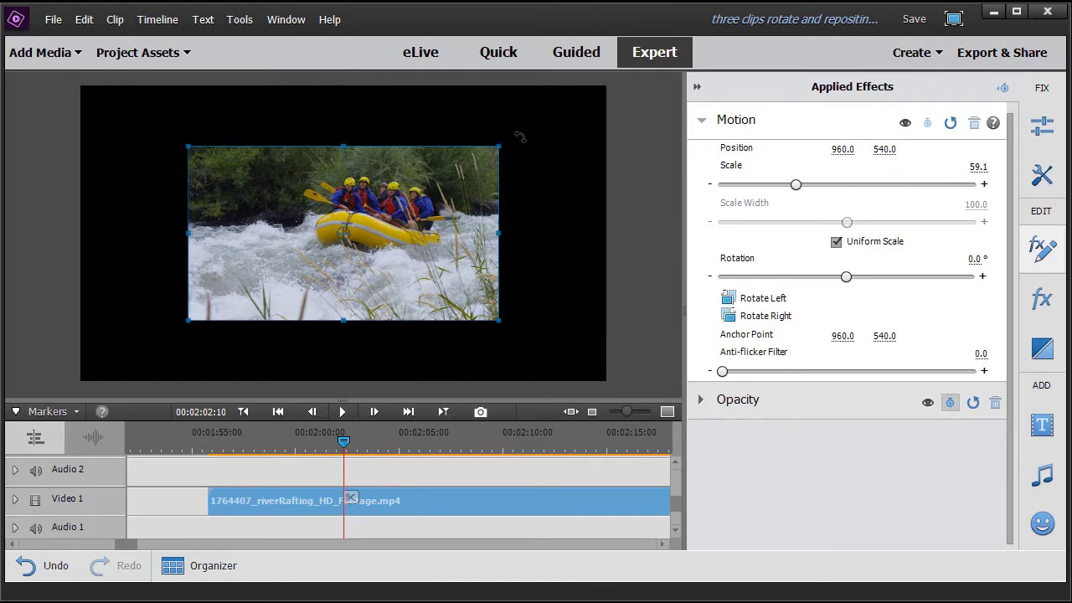
left_click_drag(520, 137, 536, 164)
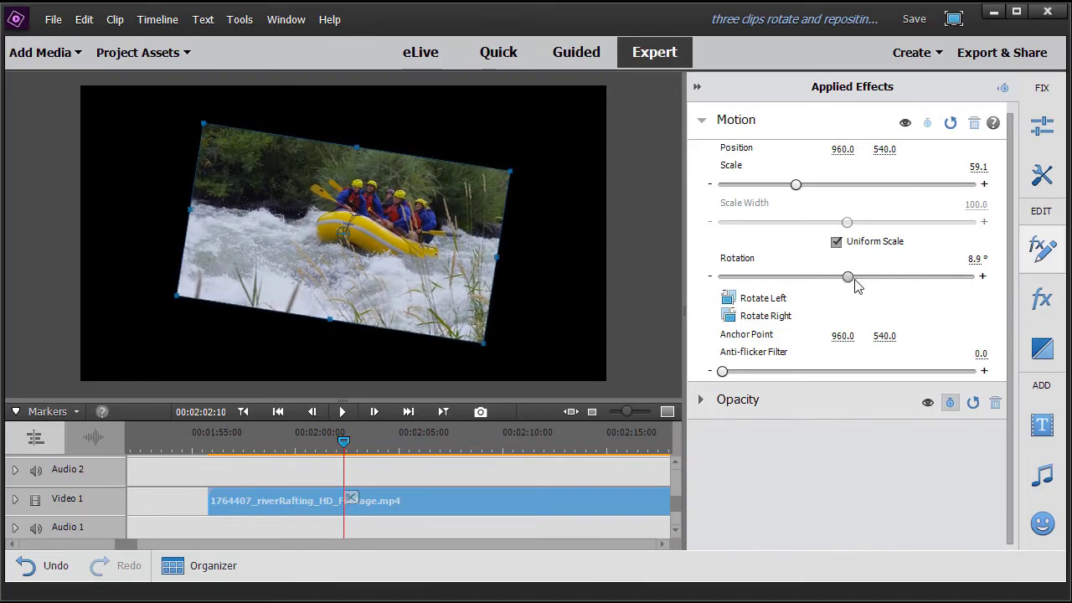
left_click_drag(849, 279, 849, 280)
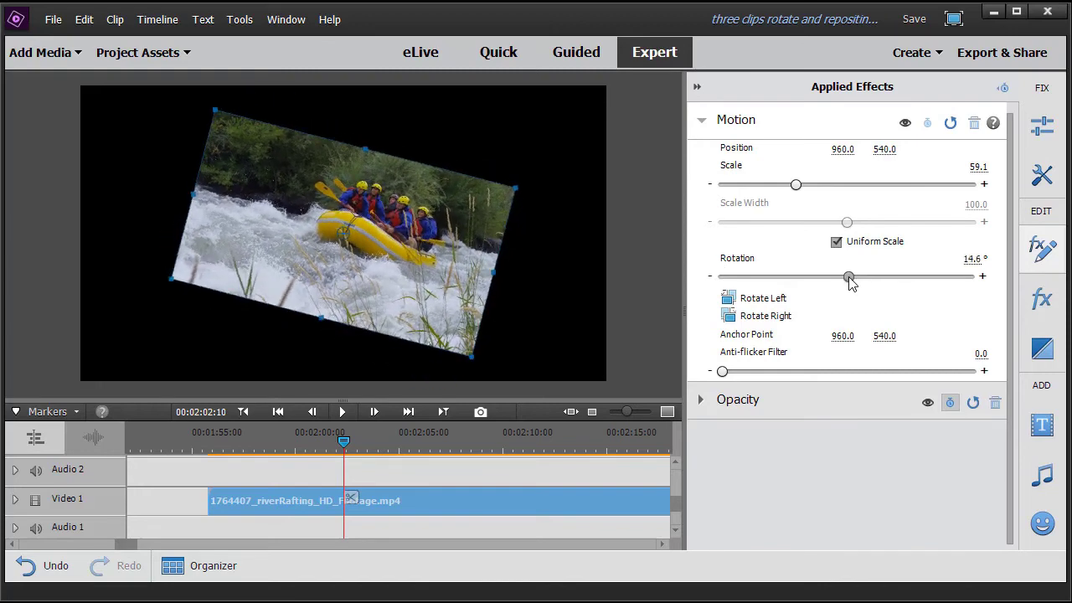
left_click(977, 258)
- Set rotation to 45°, then turn the clip a full circle left in 90° steps
type("45")
key("Return")
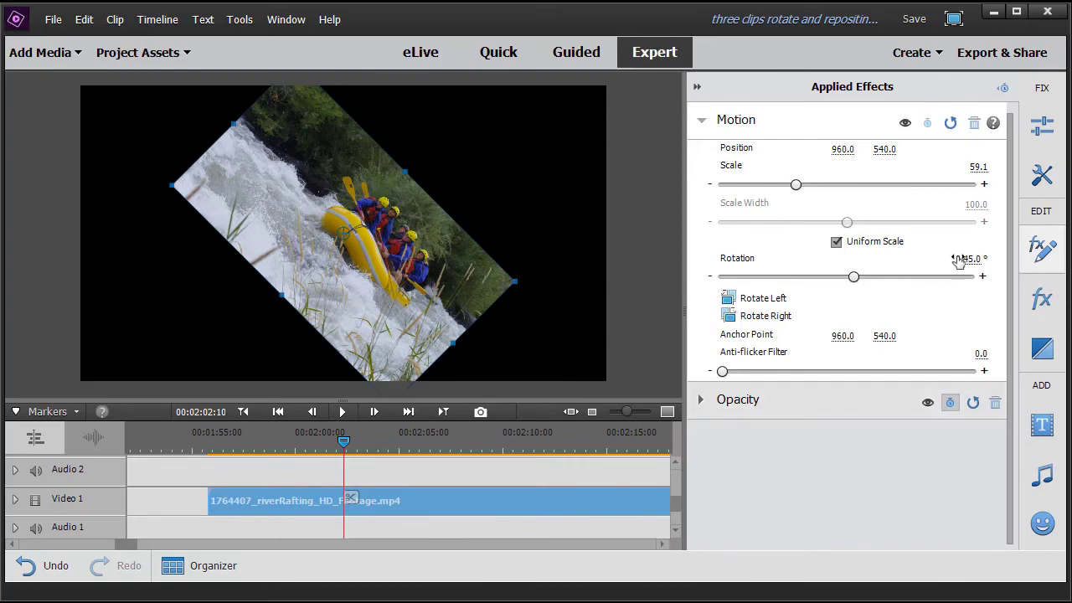
left_click(729, 300)
left_click(731, 304)
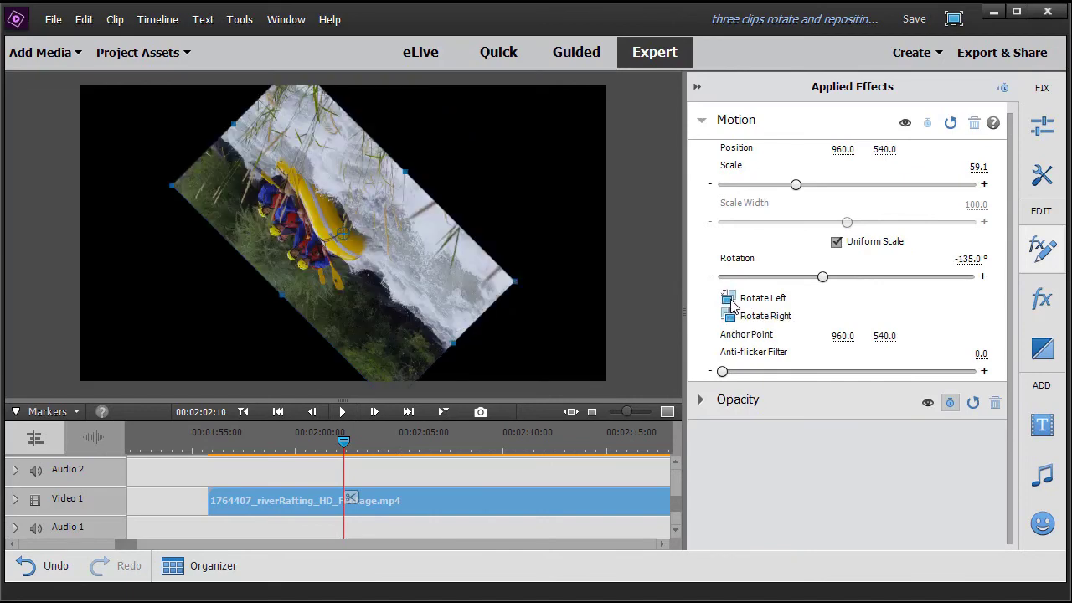
left_click(730, 304)
left_click(731, 304)
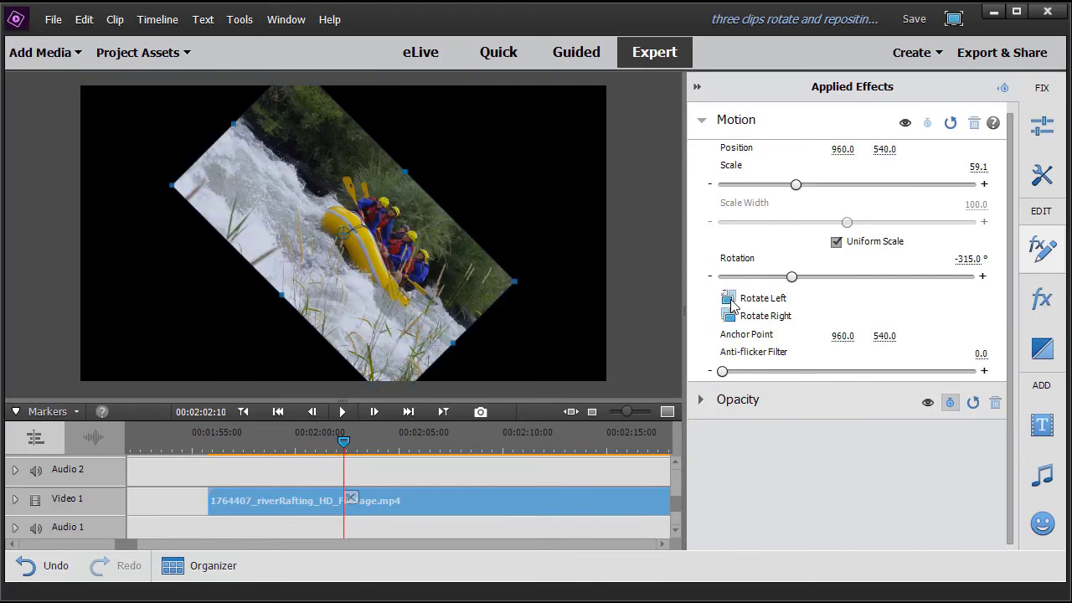
- Turn the clip a full circle right back to 45°, then reset Motion to defaults
left_click(734, 323)
left_click(735, 324)
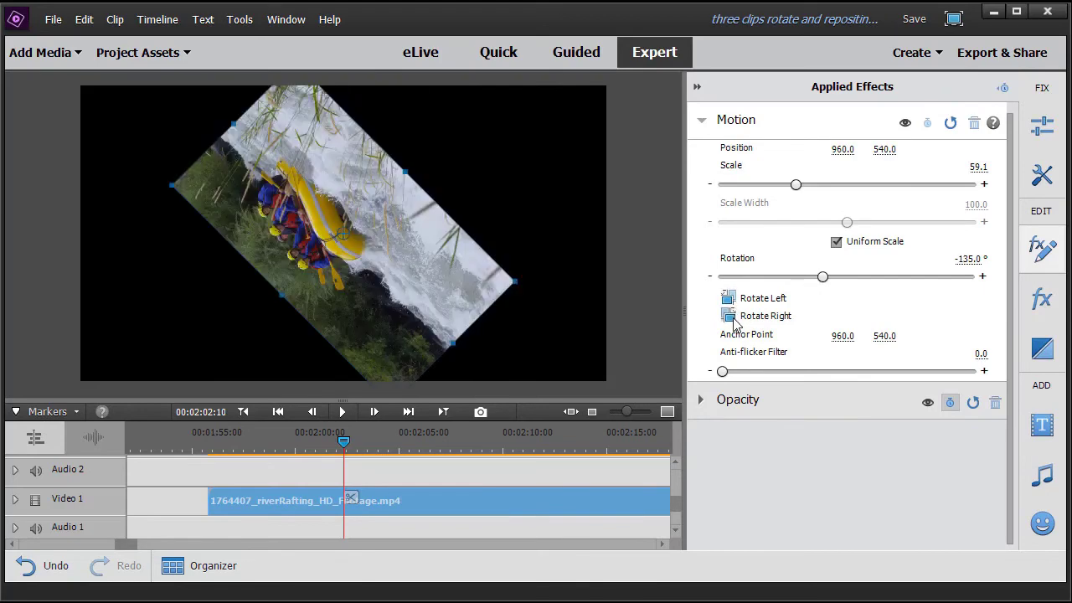
left_click(734, 323)
left_click(734, 324)
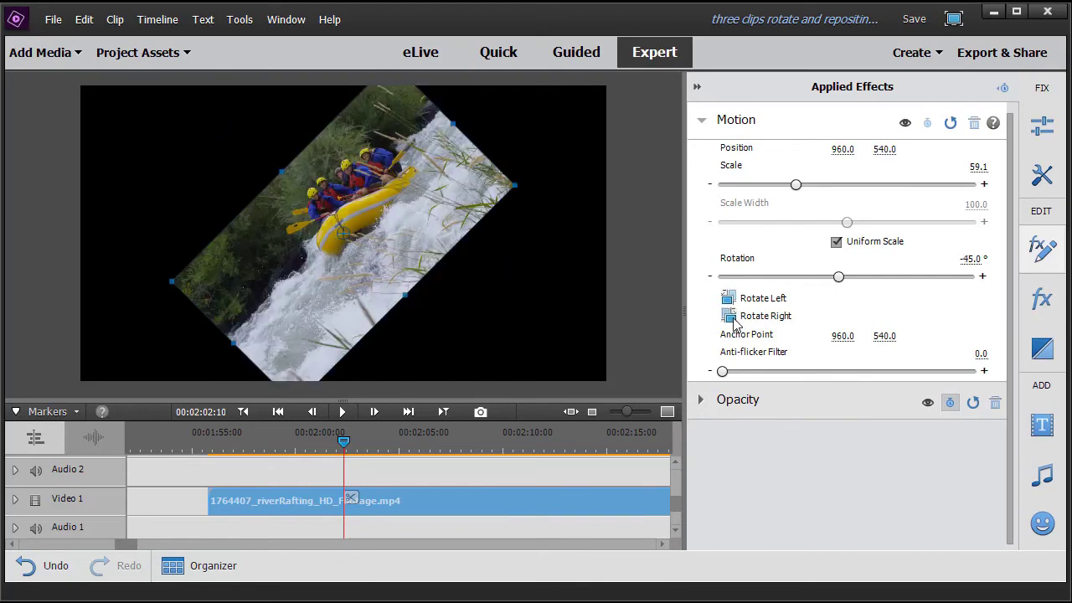
left_click(951, 123)
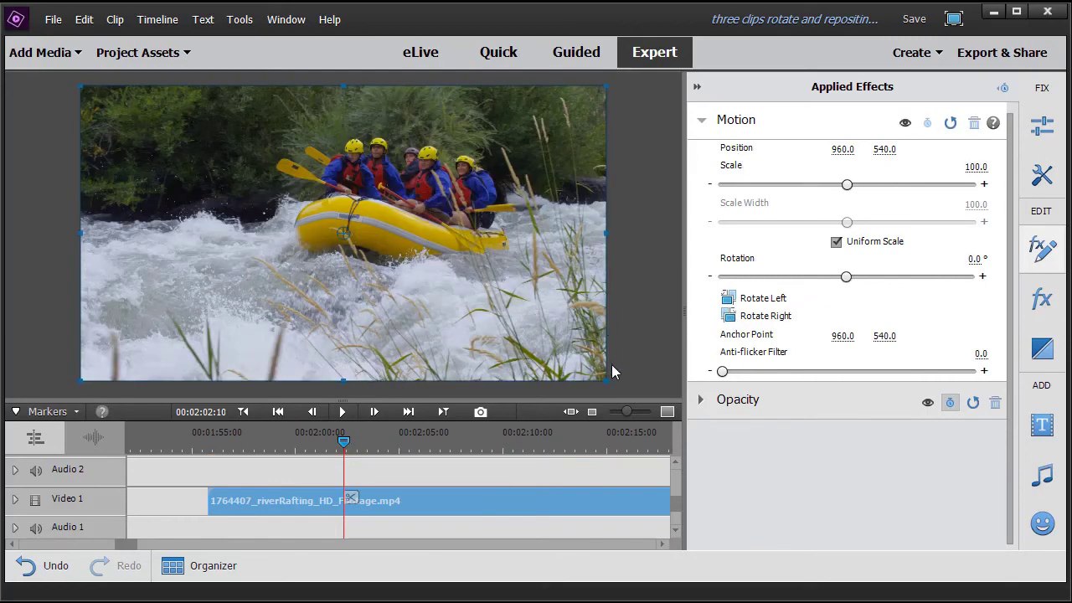
- Scale the clip to 45 and set its Anchor Point X to 600
left_click_drag(476, 265, 462, 300)
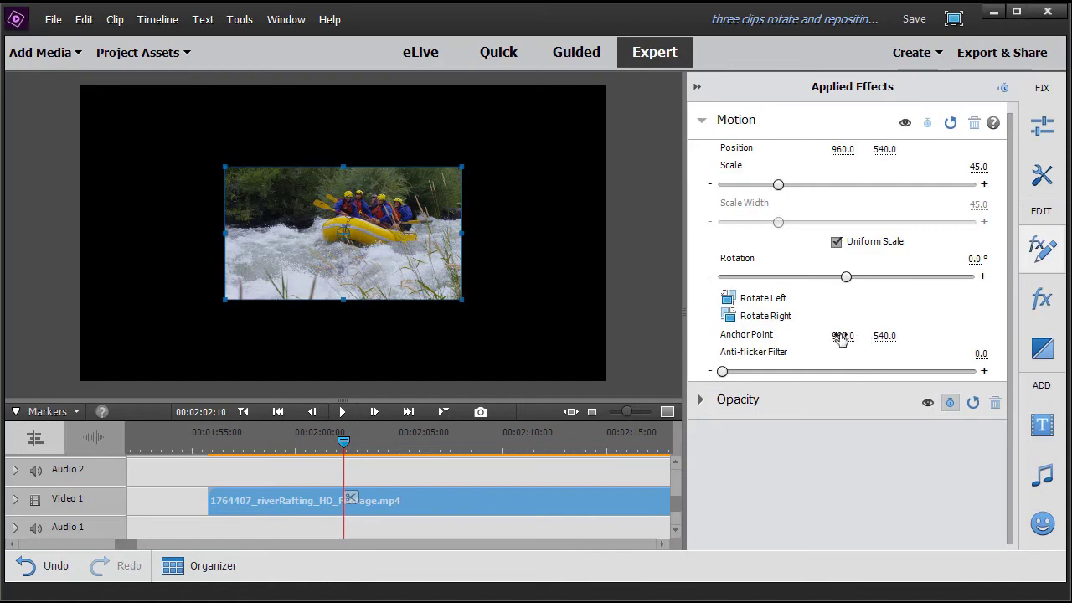
left_click_drag(843, 336, 993, 340)
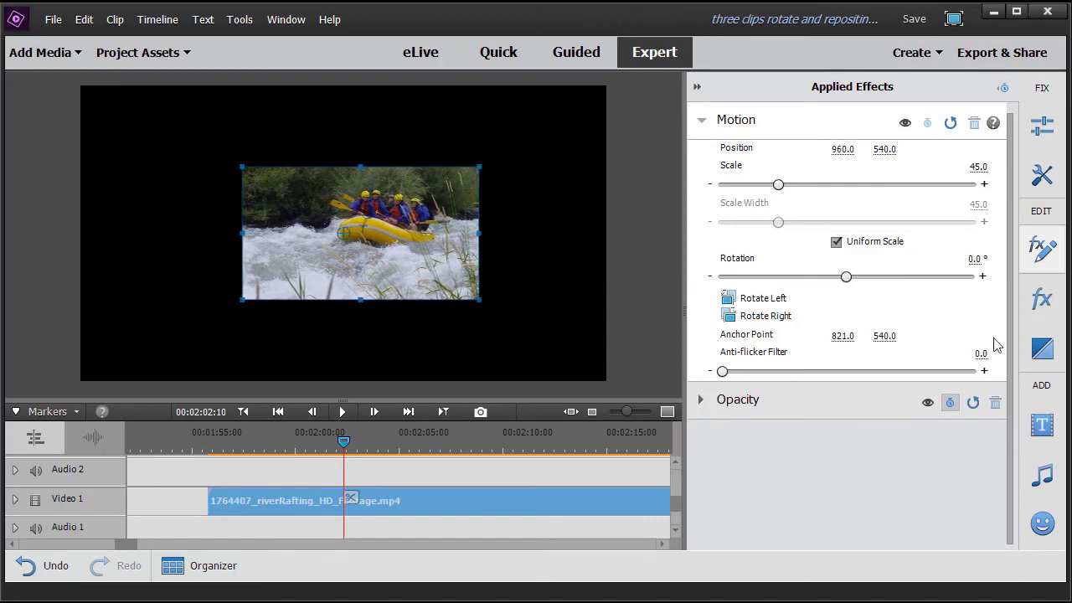
mouse_move(843, 336)
left_mouse_down()
mouse_move(817, 336)
mouse_move(829, 336)
left_mouse_up()
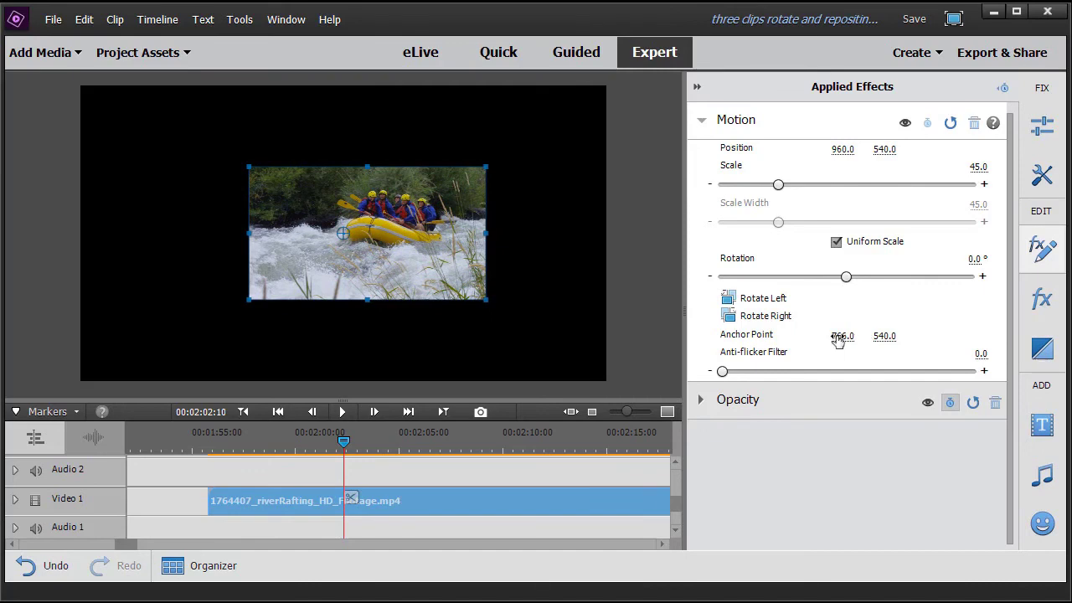
left_click(847, 335)
type("600")
key("Return")
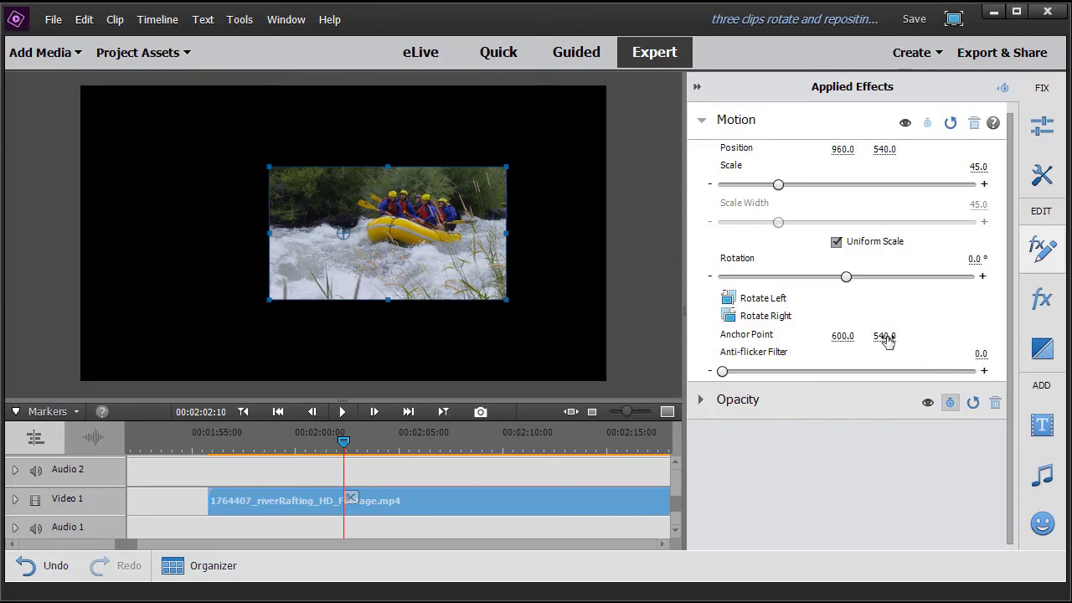
- Shift Anchor Point Y to move the clip up, raise Anti-flicker slightly, and close Applied Effects
mouse_move(885, 336)
left_mouse_down()
mouse_move(931, 336)
mouse_move(885, 340)
left_mouse_up()
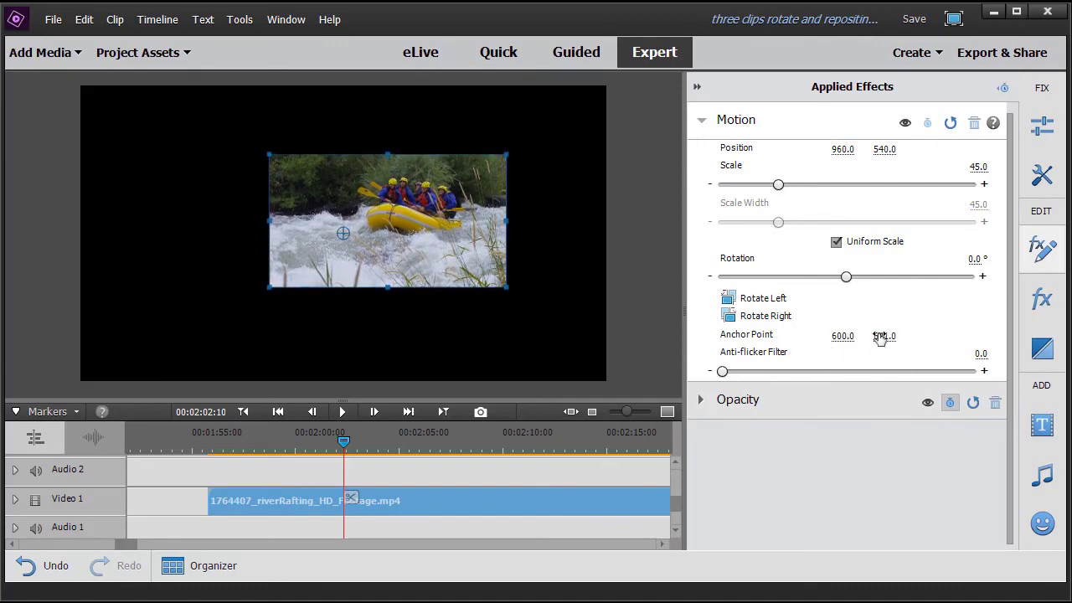
mouse_move(722, 371)
left_mouse_down()
mouse_move(751, 381)
mouse_move(825, 376)
mouse_move(725, 381)
left_mouse_up()
left_click(1042, 247)
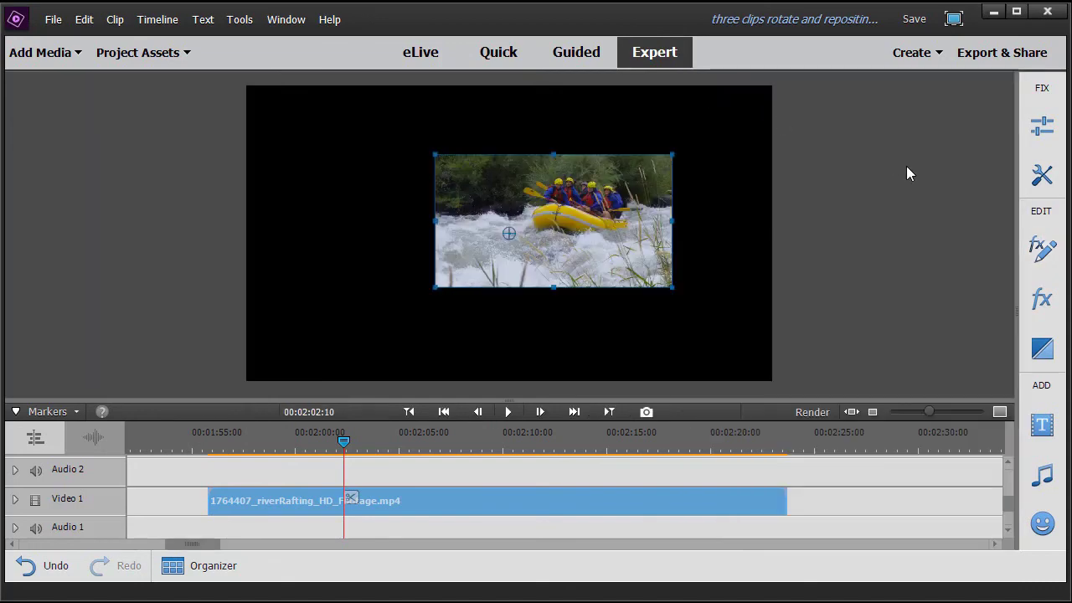